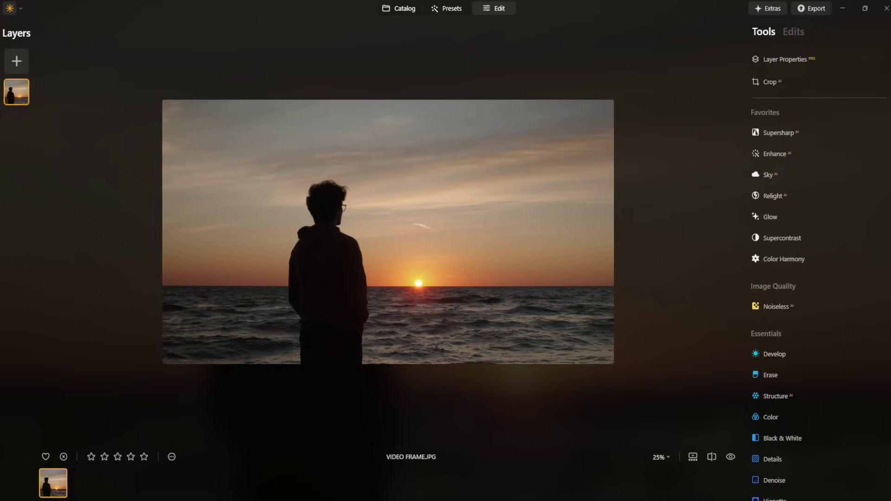
Step: Expand the Develop tool to show the light and tone sliders for VIDEO FRAME.JPG
click(768, 354)
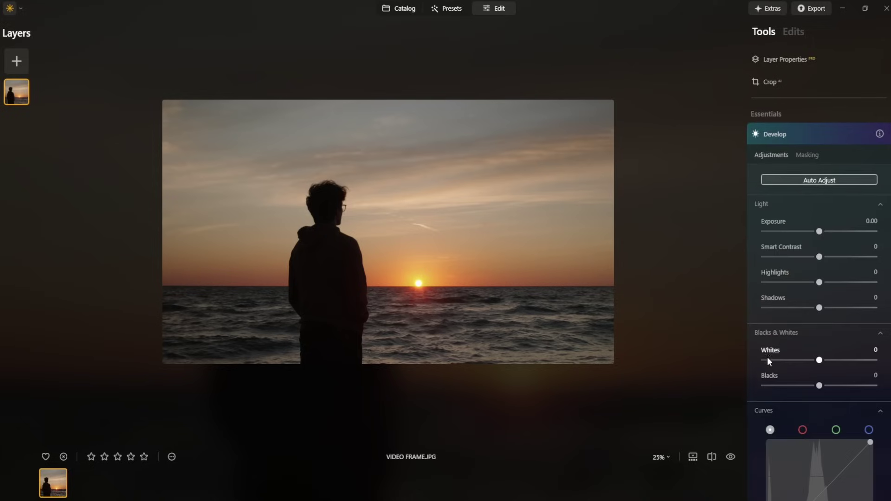
Step: Set Exposure 0.60, Smart Contrast 39, Highlights -100 and Shadows -71, then compare with the original
click(822, 229)
drag(823, 228, 828, 228)
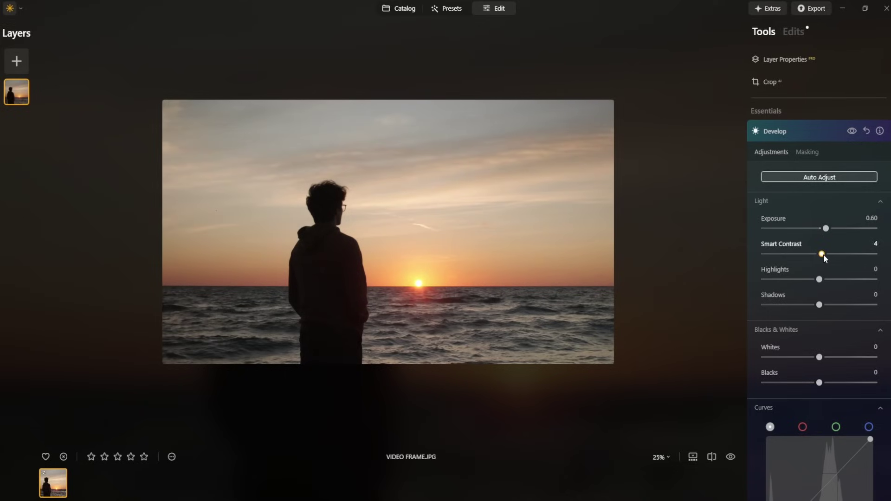
drag(824, 255, 714, 280)
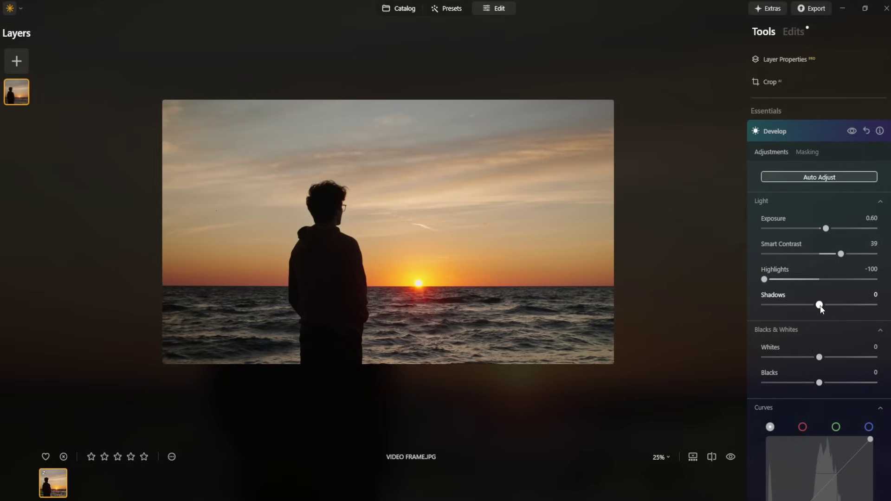
drag(823, 307, 780, 308)
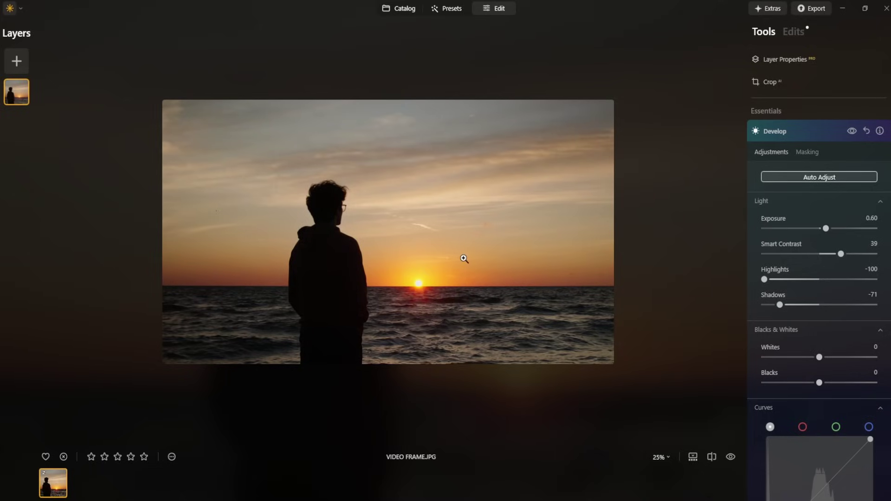
click(714, 459)
drag(567, 232, 176, 250)
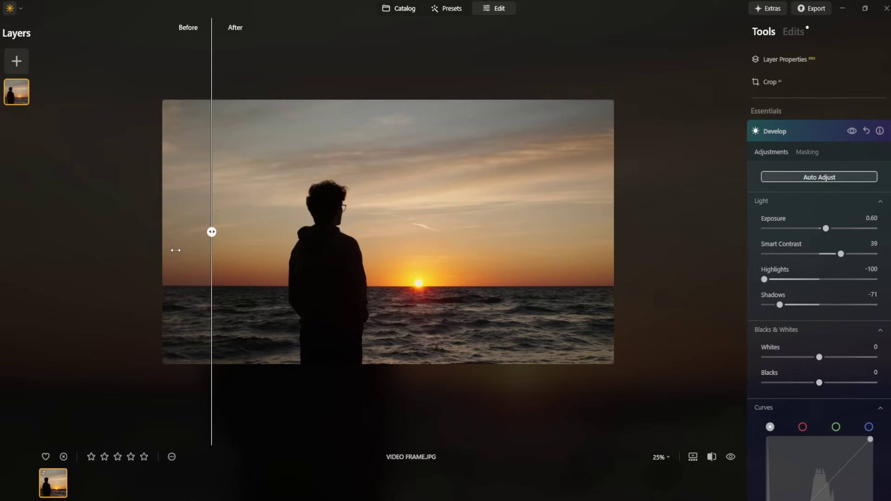
click(711, 456)
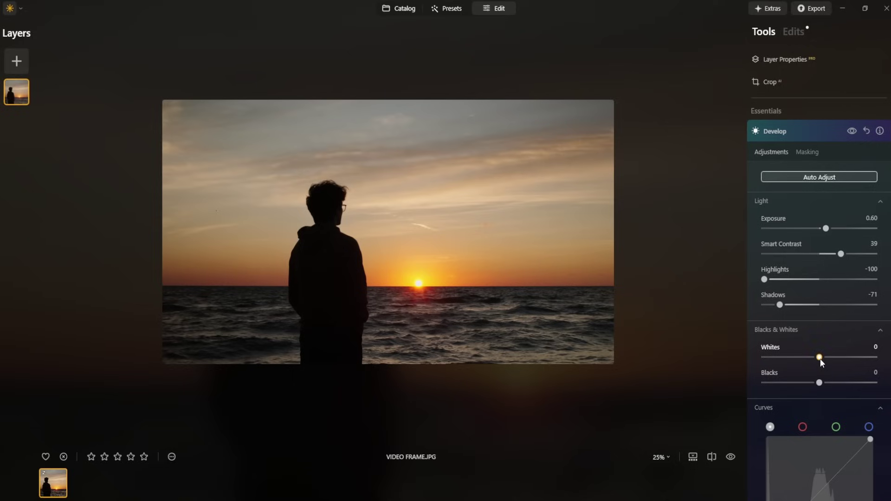
Step: Lower Whites to -5 and Blacks to -25, then collapse Develop
drag(819, 359, 817, 359)
drag(820, 383, 807, 383)
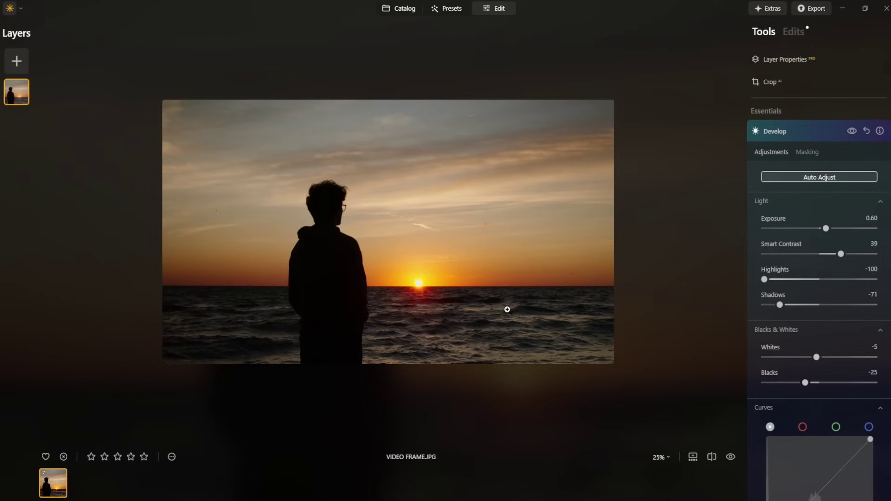
click(800, 132)
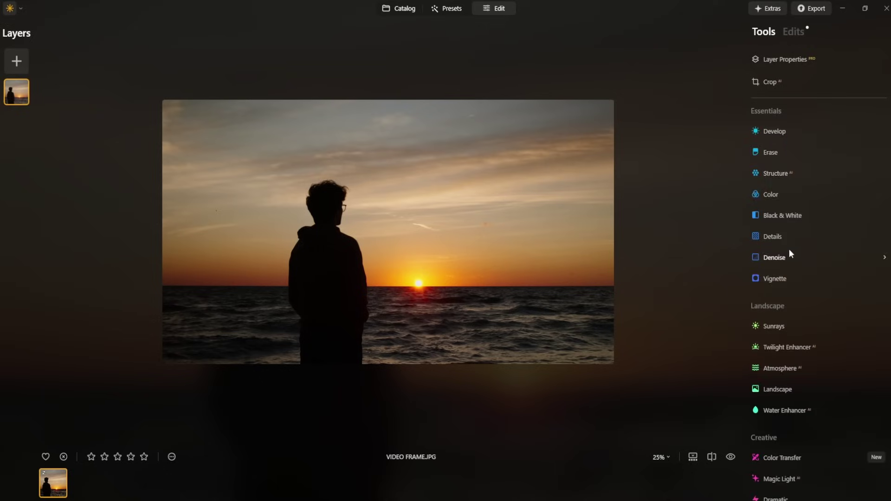
Step: Set Enhance AI Accent to 20 and Sky Enhancer to 72, checking the effect on and off
scroll(806, 302, up, 5)
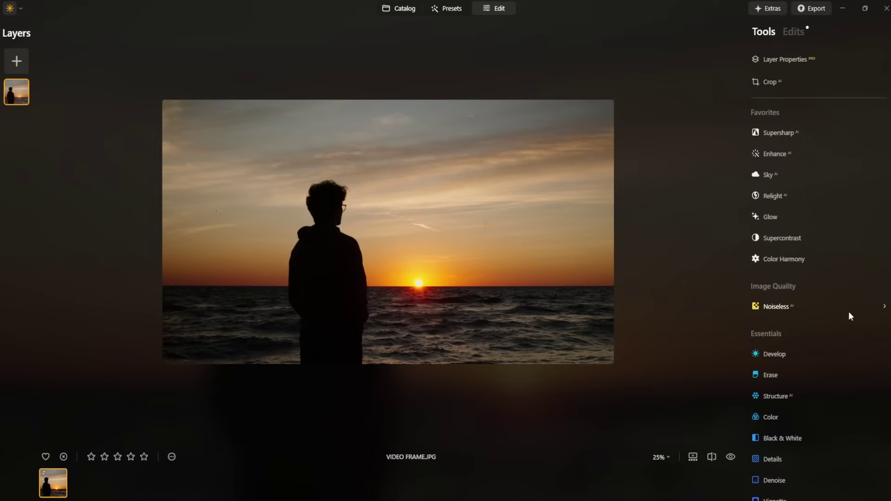
click(771, 154)
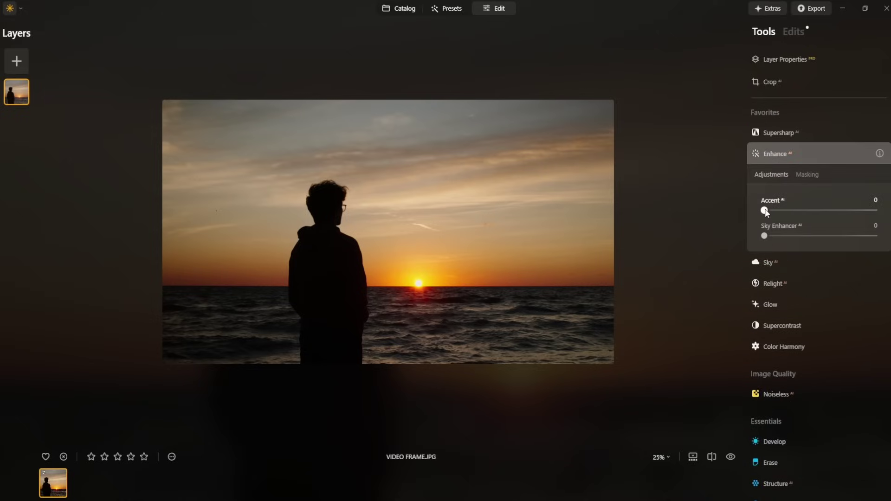
drag(765, 211, 784, 213)
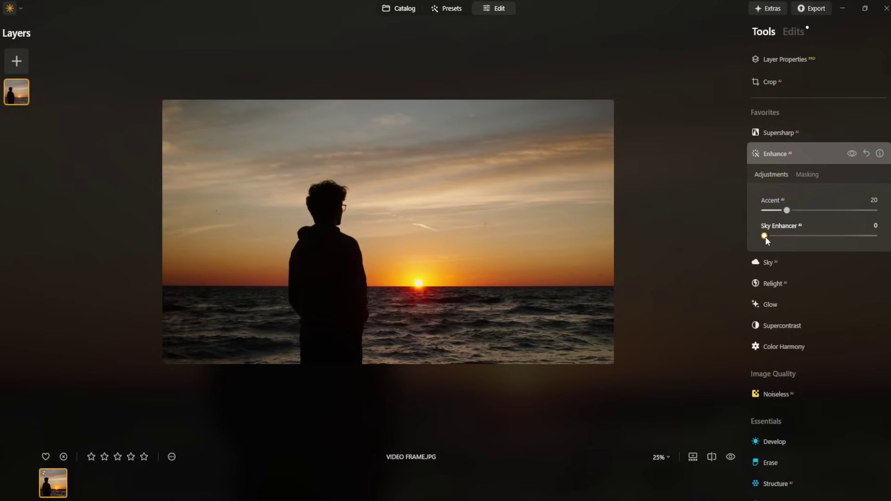
drag(765, 237, 845, 238)
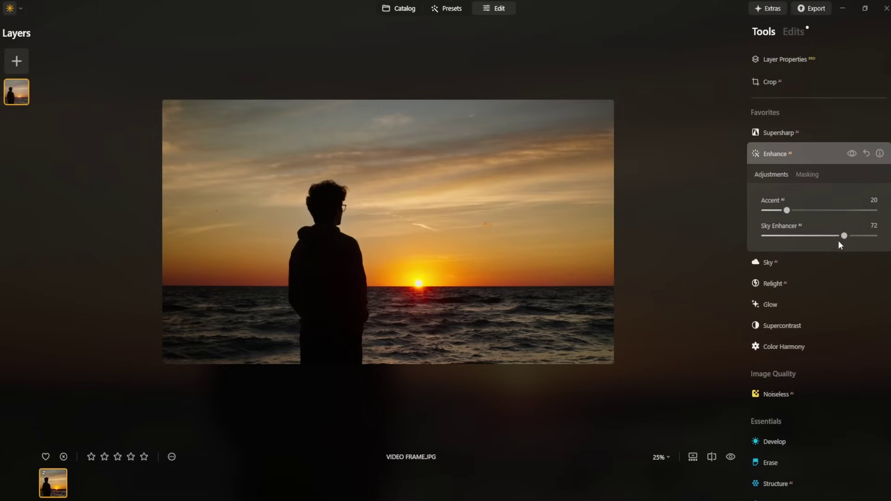
click(852, 153)
click(851, 152)
click(772, 153)
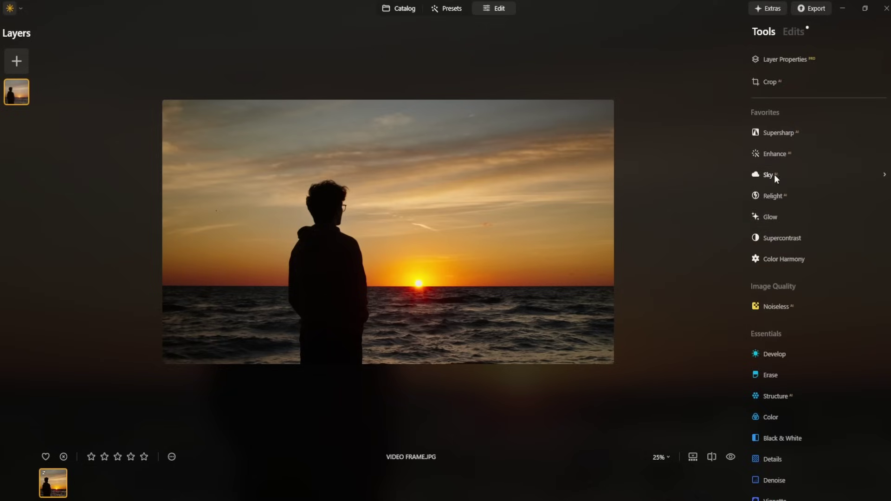
Step: In Relight AI, set Brightness Near to -20 and Brightness Far to 20
click(772, 198)
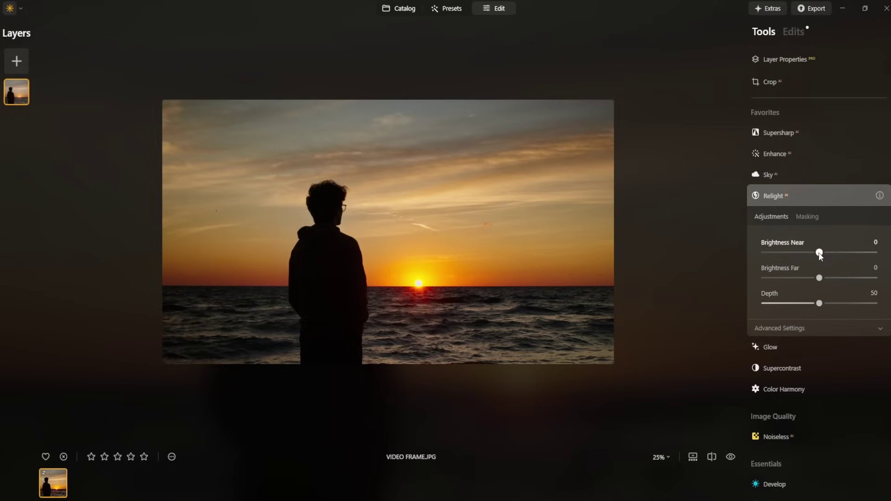
mouse_move(820, 253)
mouse_down()
mouse_move(801, 254)
mouse_move(809, 260)
mouse_up()
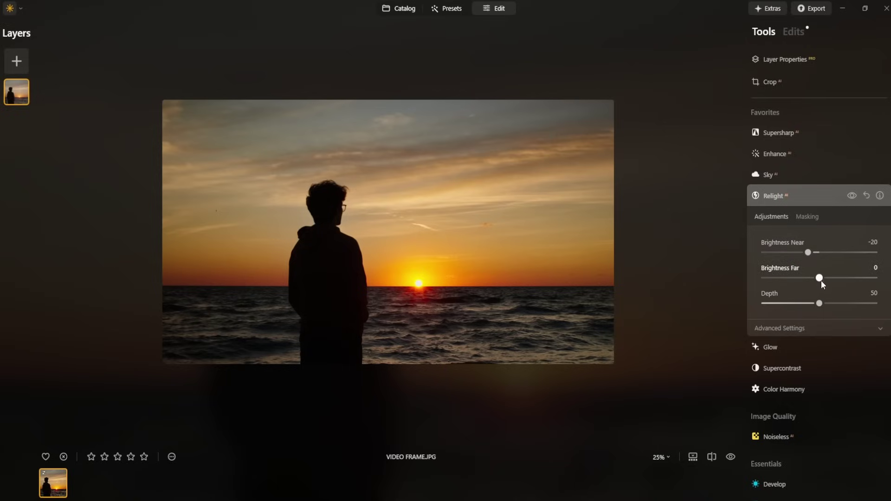
drag(822, 281, 832, 280)
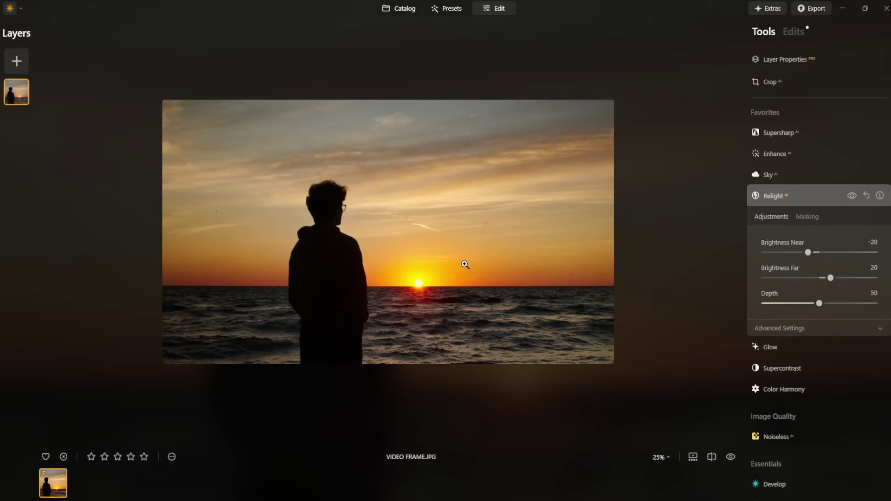
click(780, 191)
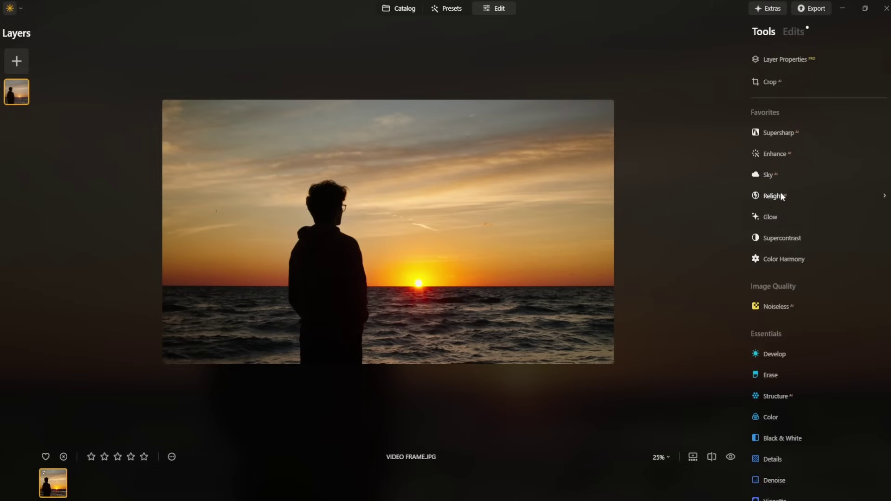
scroll(789, 232, down, 3)
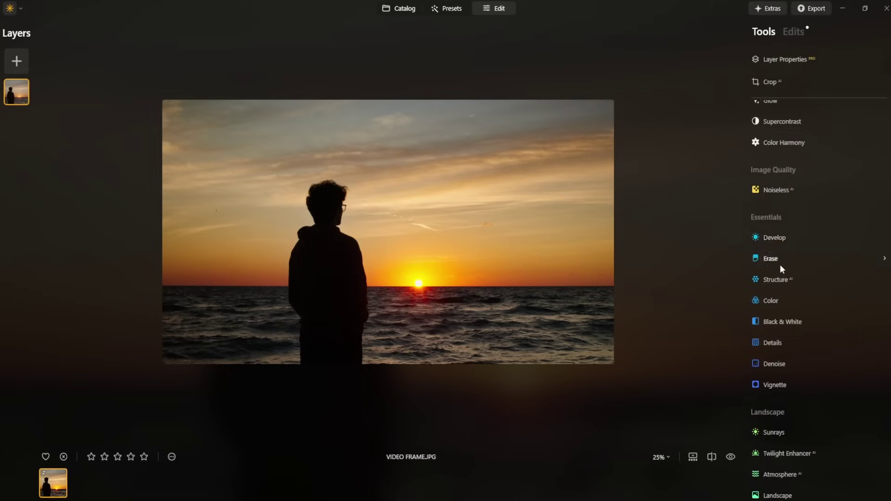
Step: In Color HSL Hue, shift Orange to -10 and Yellow to 17, comparing with the color edits off
click(773, 302)
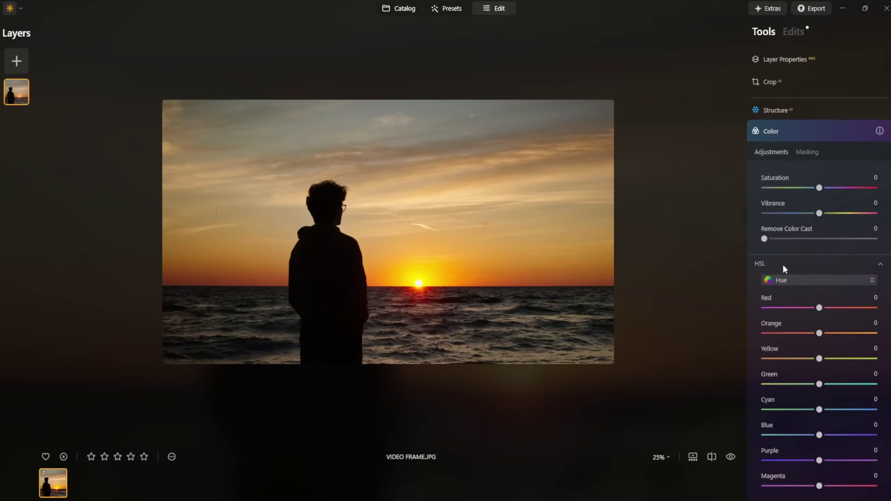
drag(818, 335, 813, 335)
click(851, 131)
click(852, 132)
click(852, 131)
click(852, 132)
drag(819, 359, 825, 359)
Step: Add a Vignette with Amount -25, comparing it on and off before collapsing it
click(771, 131)
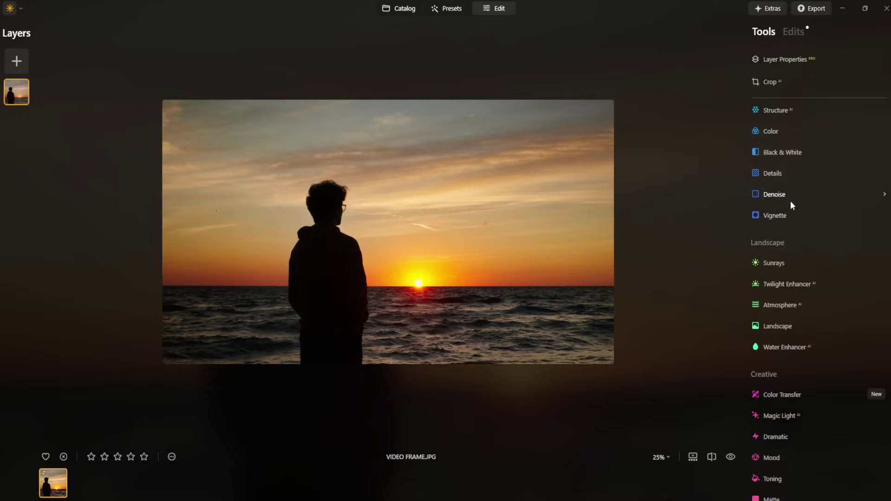
click(808, 216)
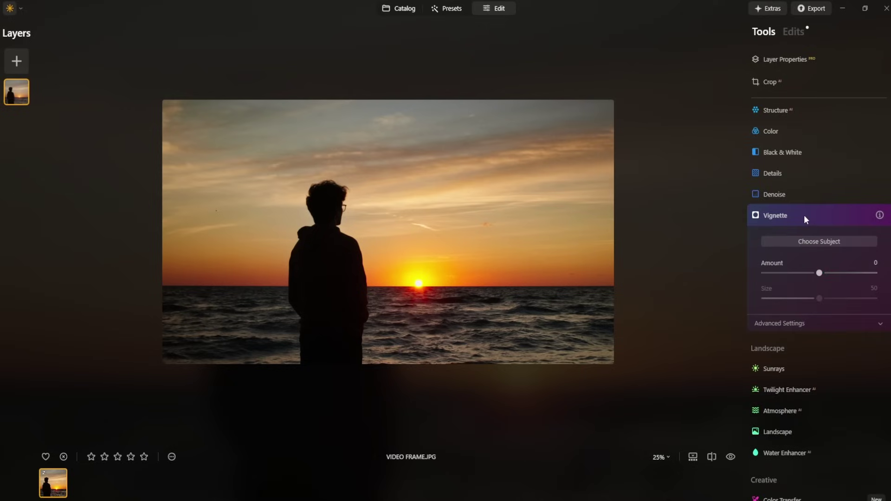
drag(819, 275, 806, 274)
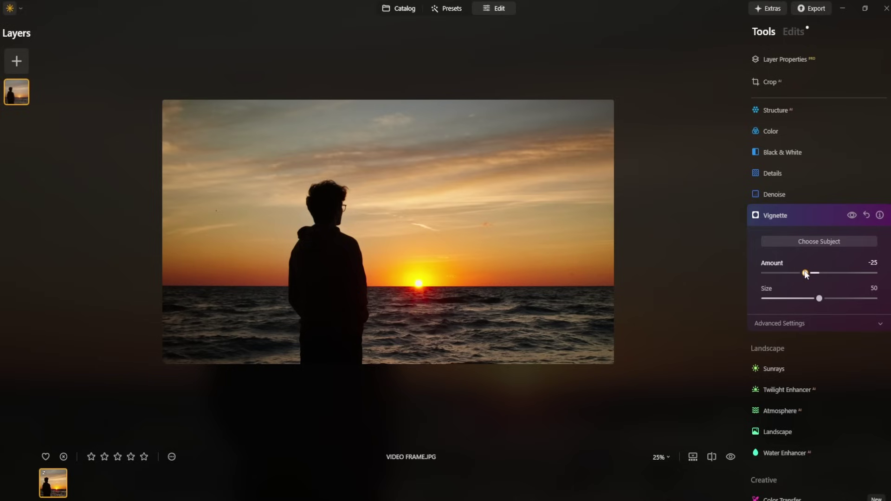
click(852, 215)
click(852, 215)
click(809, 214)
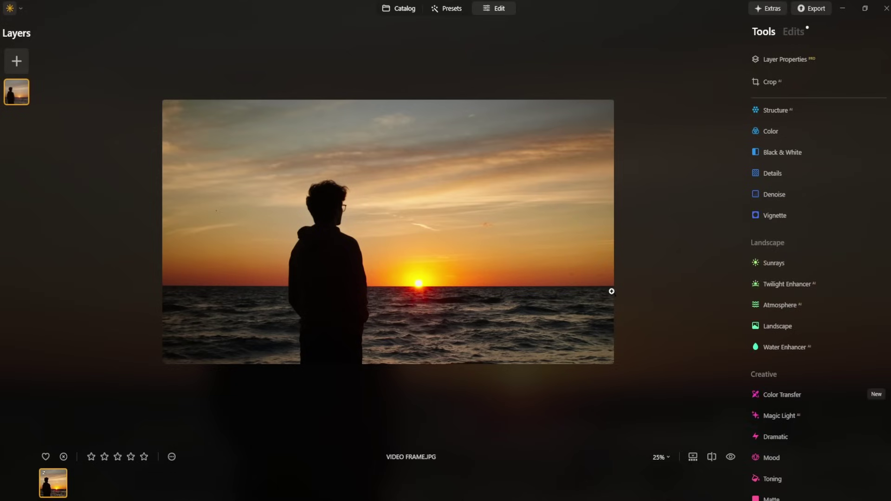
Step: Add Film Grain at Amount 10
scroll(783, 257, down, 5)
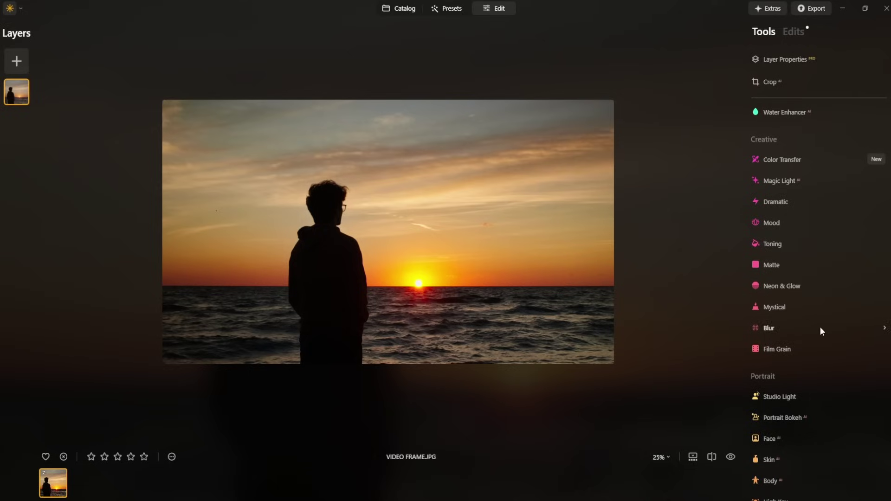
scroll(770, 385, up, 1)
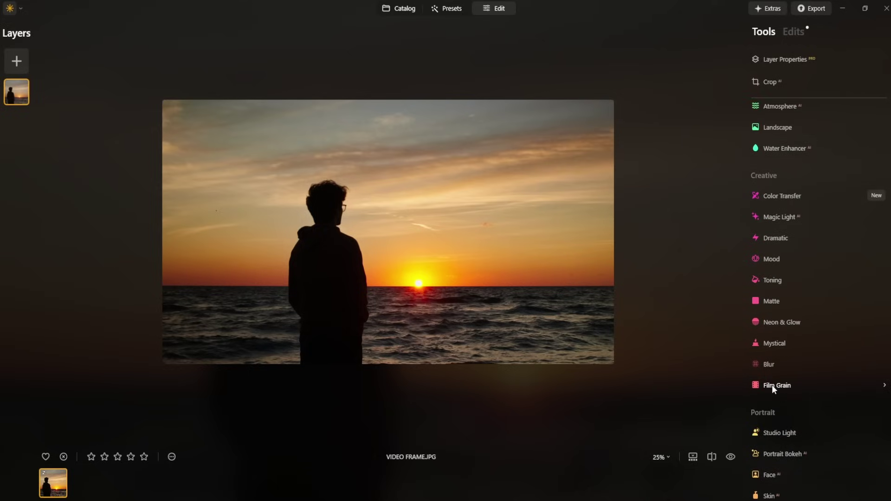
click(772, 385)
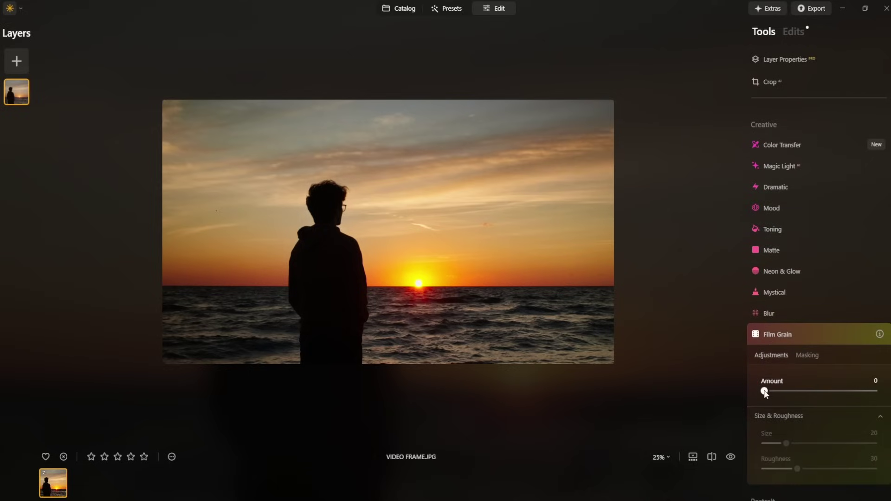
drag(764, 392, 776, 393)
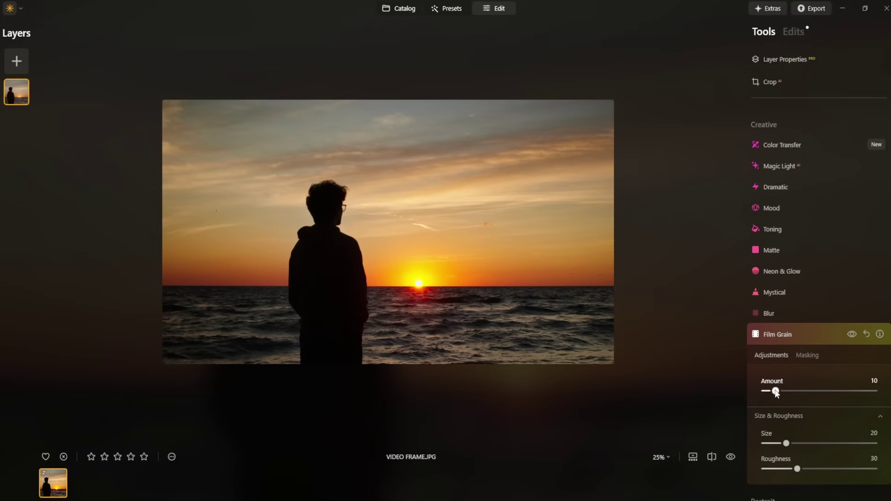
Step: Inspect the grain at 100% zoom over the sun, sea and silhouette, toggling it off and on
scroll(337, 214, up, 2)
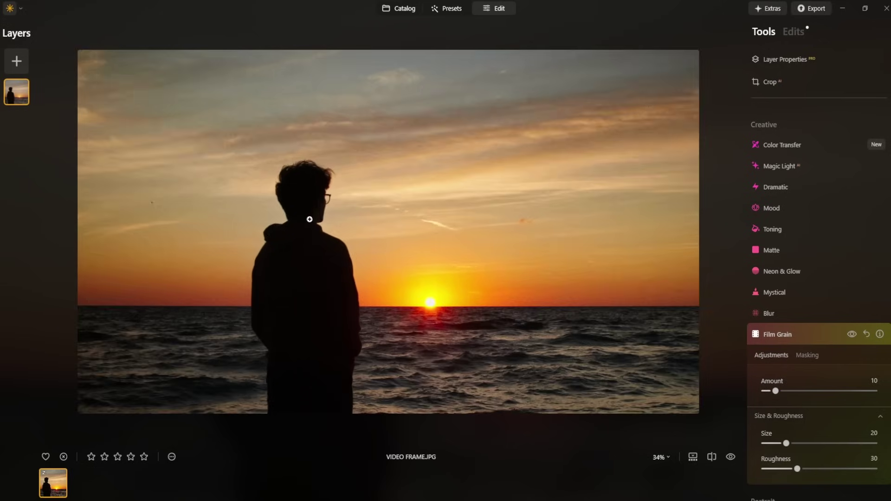
drag(314, 210, 452, 289)
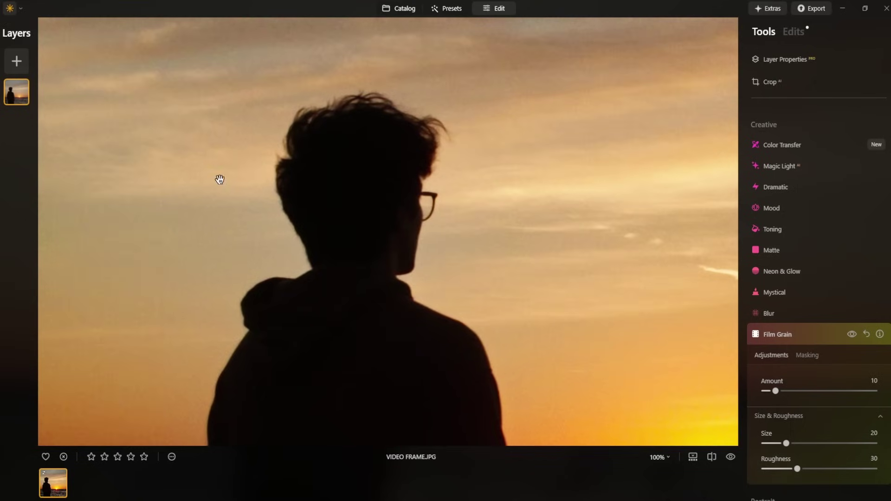
drag(486, 348, 320, 44)
drag(480, 265, 475, 213)
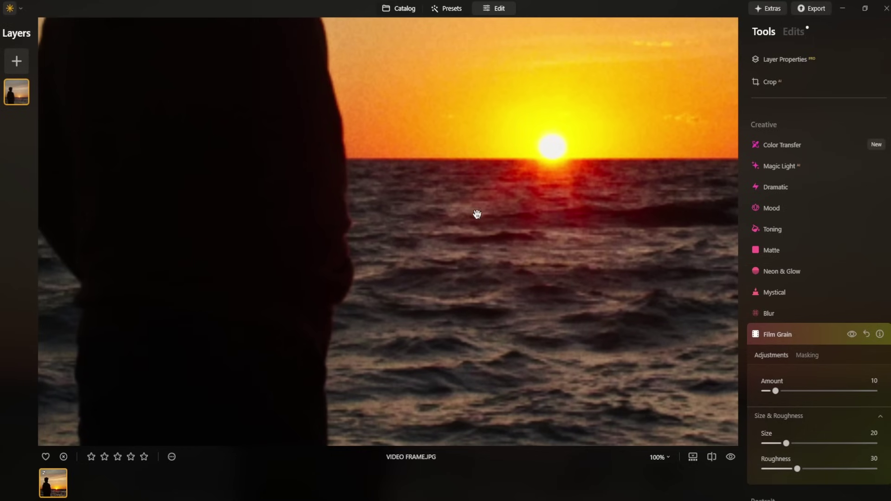
click(850, 335)
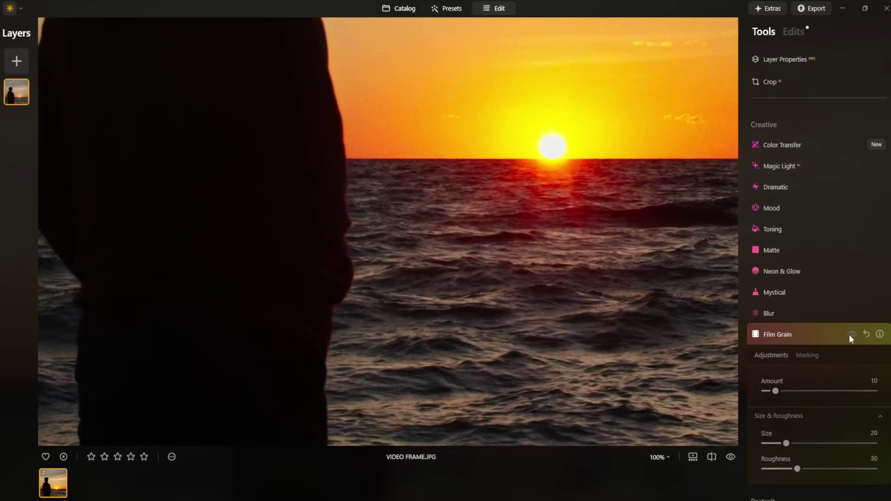
click(850, 335)
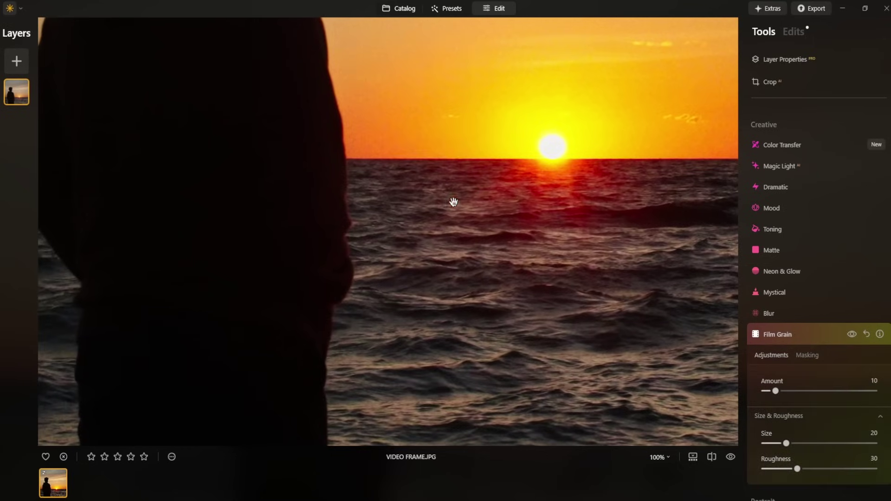
drag(342, 175, 333, 248)
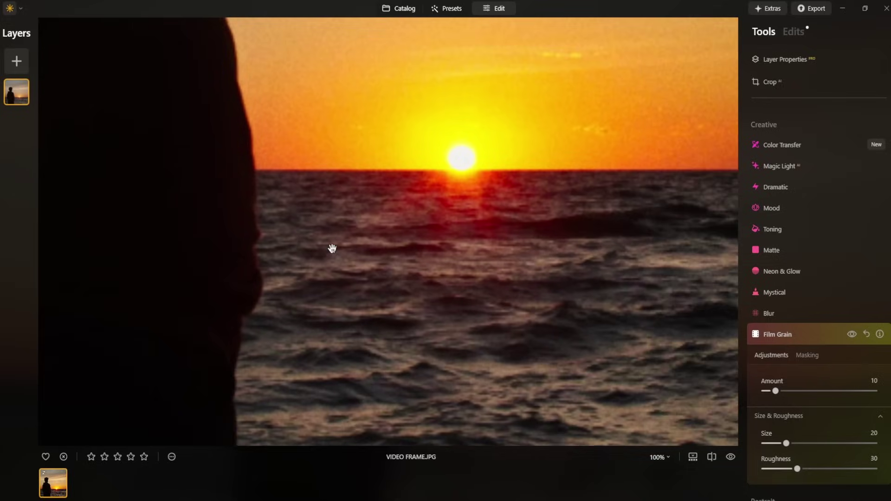
drag(301, 164, 483, 346)
drag(333, 124, 457, 312)
drag(411, 240, 447, 253)
Step: Fit the photo to screen and show a before/after split revealing mostly the graded image
key(ctrl+0)
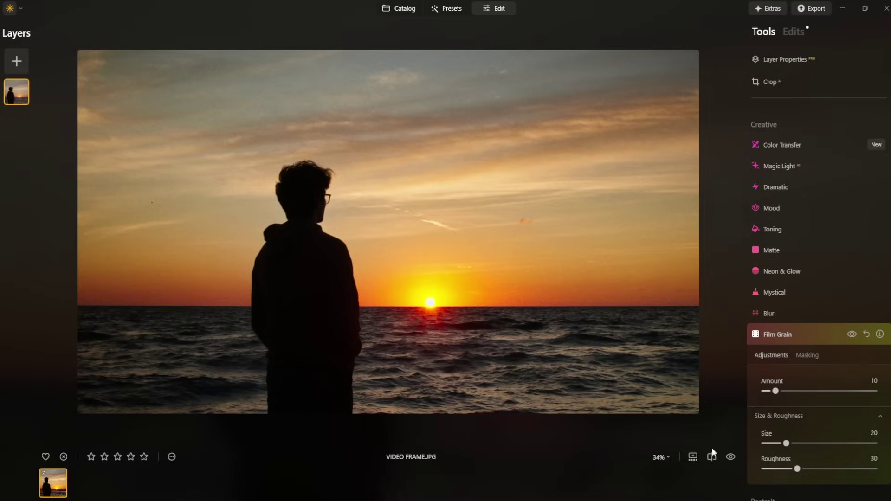
click(712, 457)
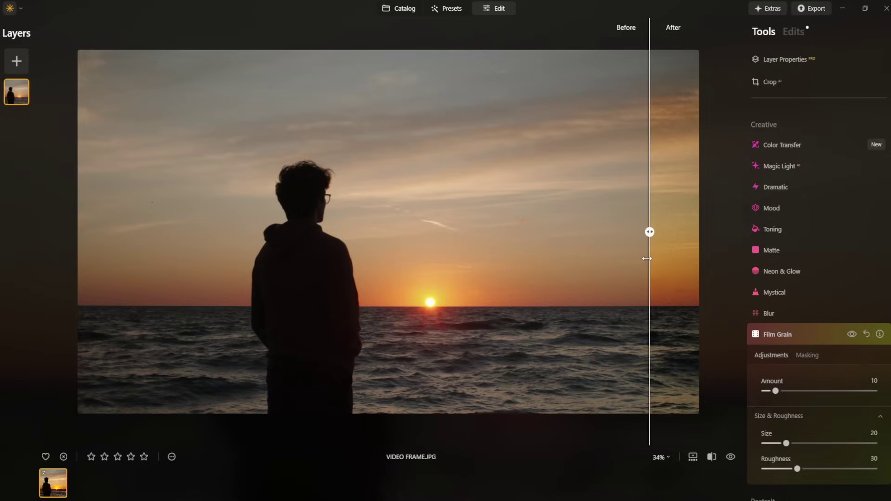
drag(647, 237, 121, 194)
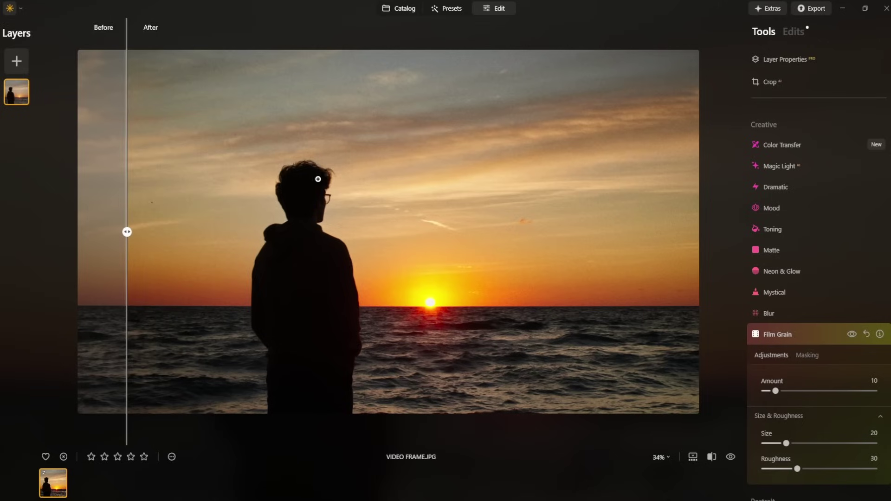